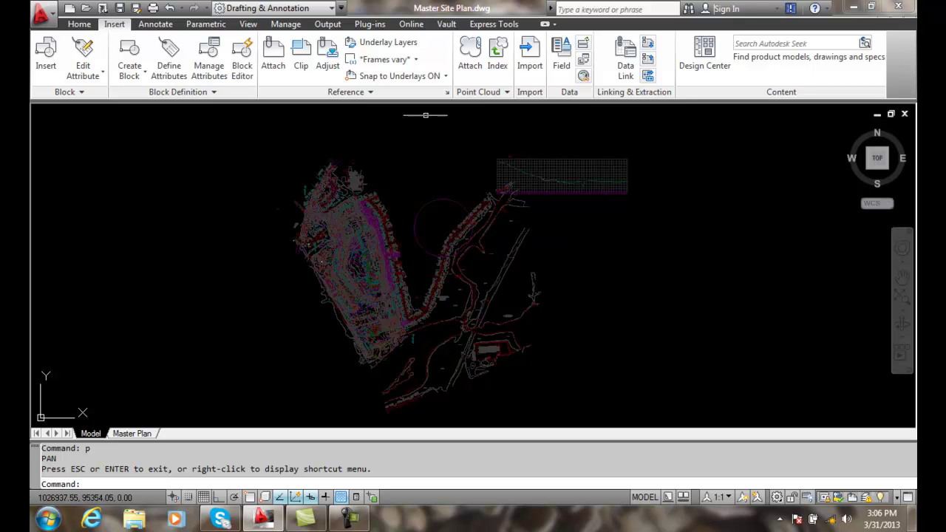
# Step: Clip the contour xref with a new rectangular boundary just left of the red oval track
pyautogui.click(299, 67)
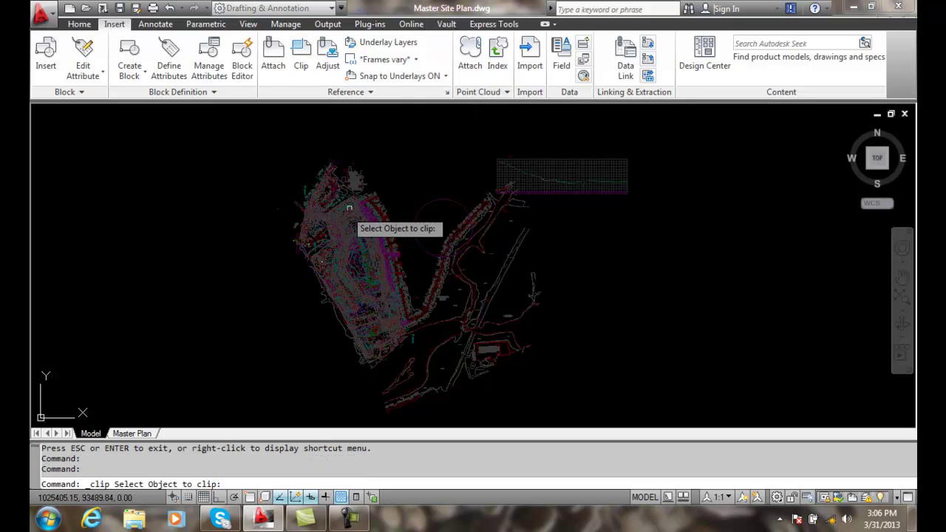
pyautogui.scroll(6, 377, 234)
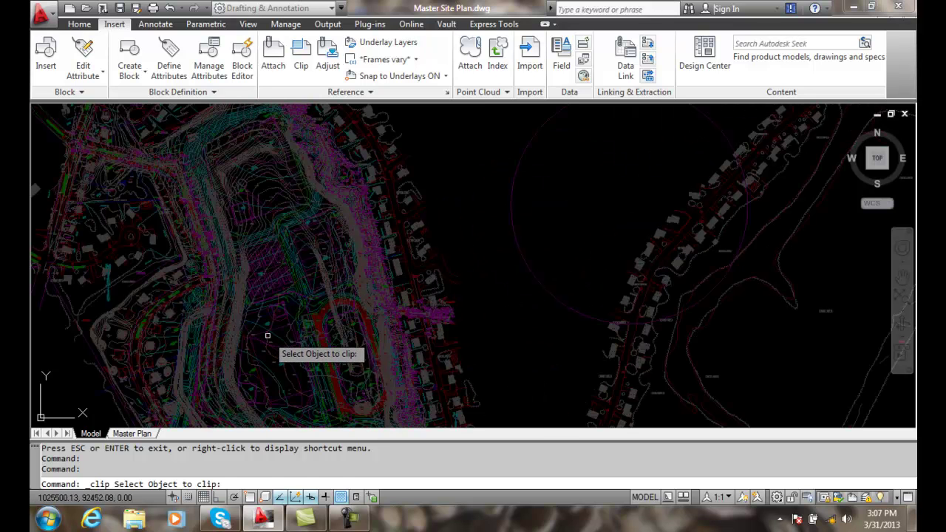
pyautogui.click(266, 336)
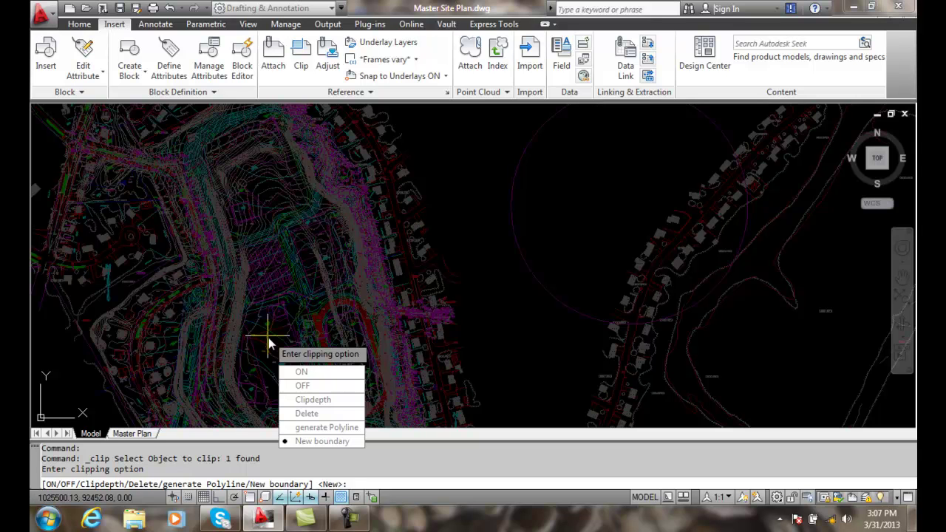
pyautogui.click(302, 441)
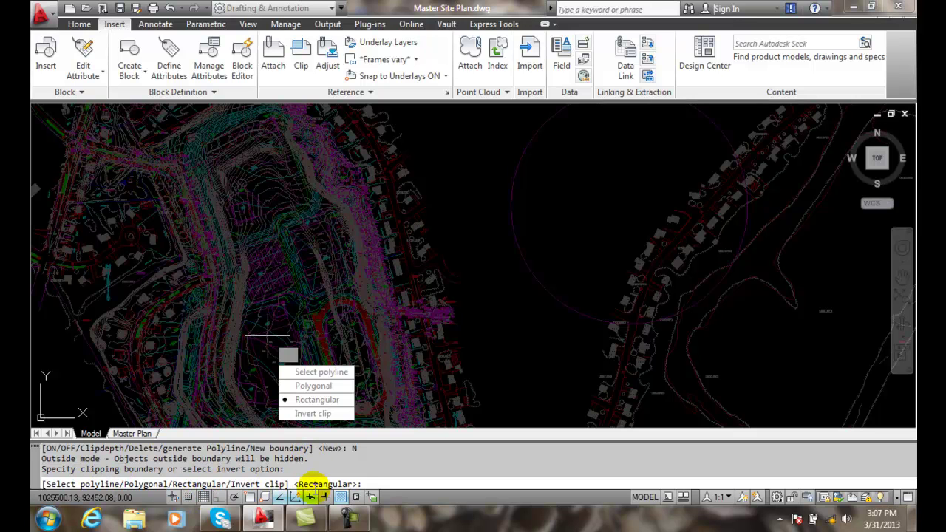
pyautogui.click(311, 400)
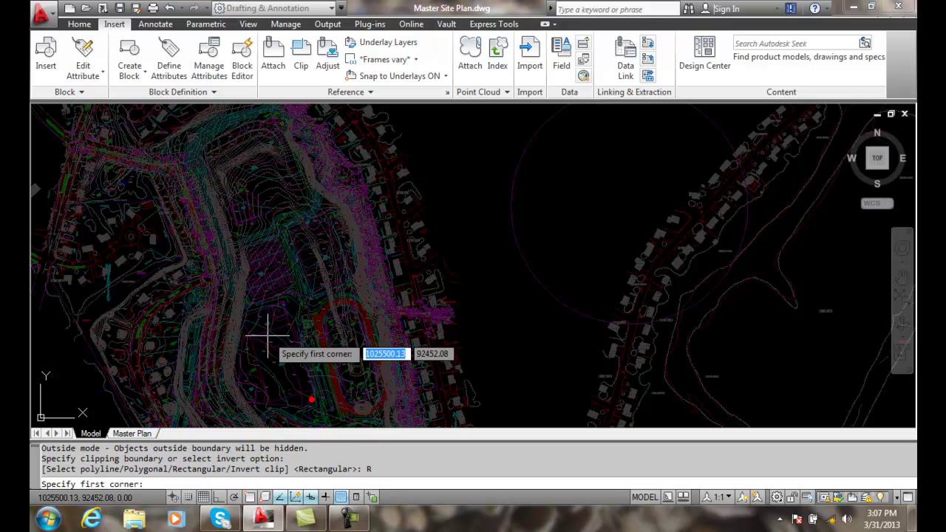
pyautogui.click(203, 219)
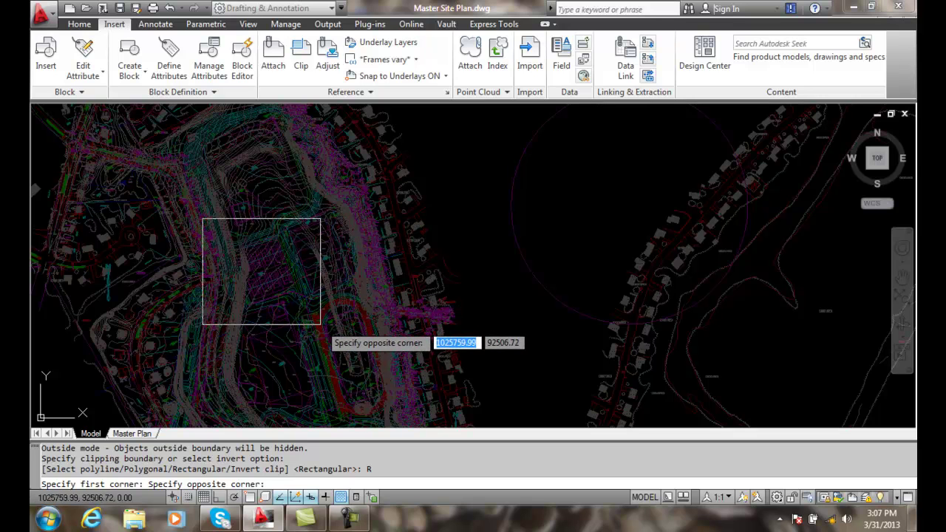
pyautogui.click(320, 324)
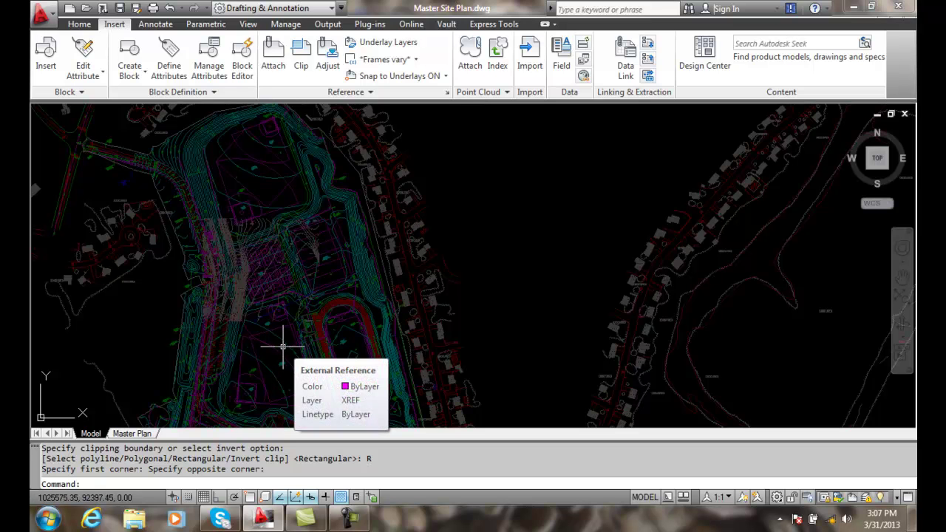
# Step: Clip the second xref with a new rectangular boundary over the same small patch, then zoom out
pyautogui.click(301, 66)
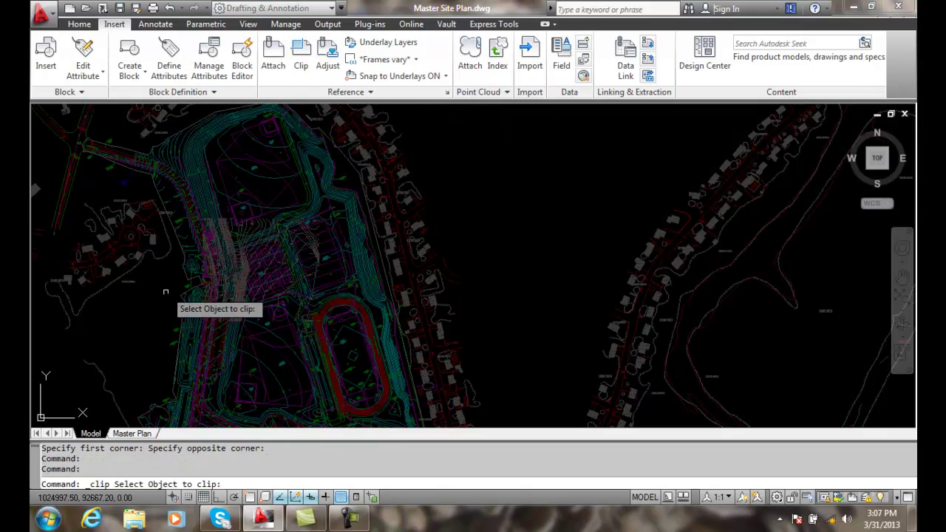
pyautogui.click(183, 141)
pyautogui.press('Down')
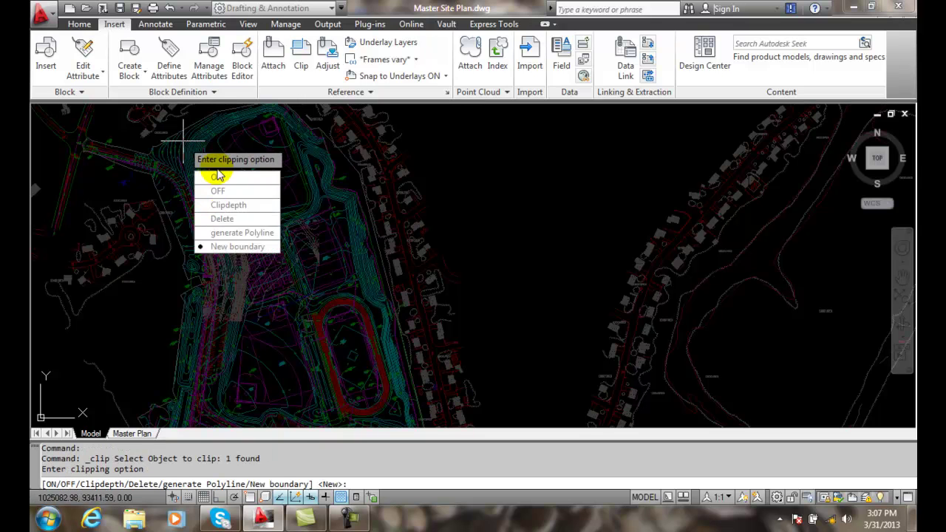
pyautogui.press('Return')
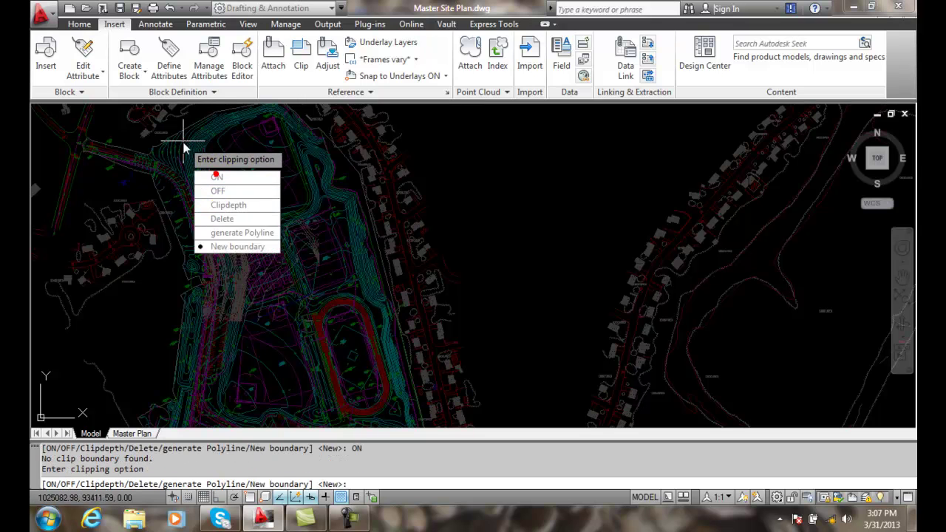
pyautogui.click(226, 246)
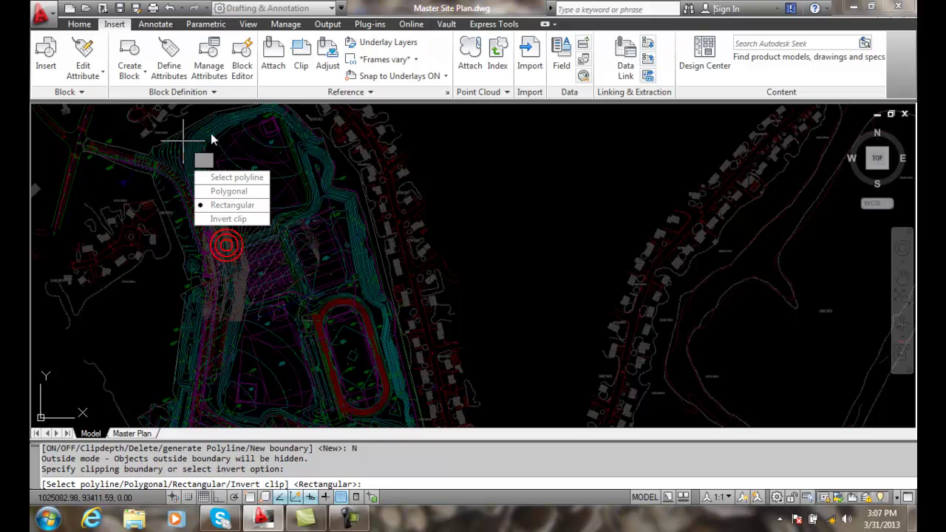
pyautogui.click(223, 205)
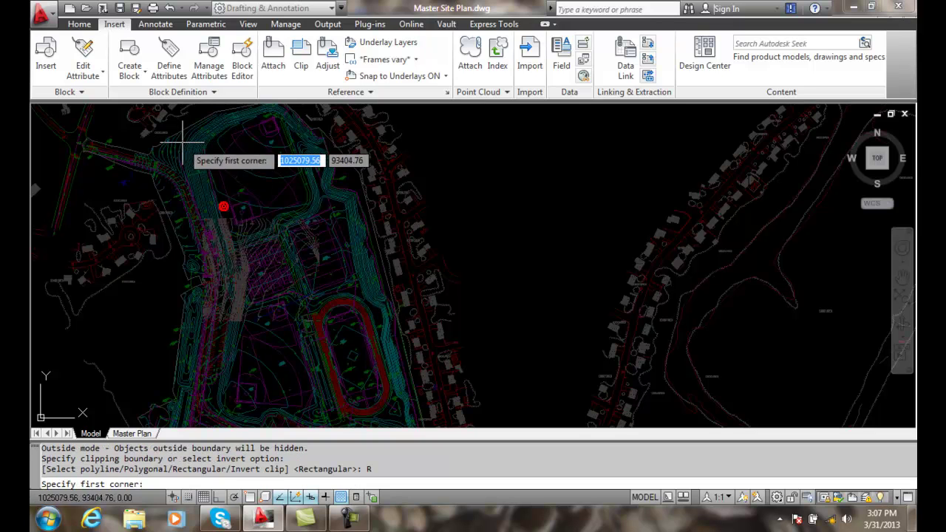
pyautogui.click(214, 223)
pyautogui.click(321, 316)
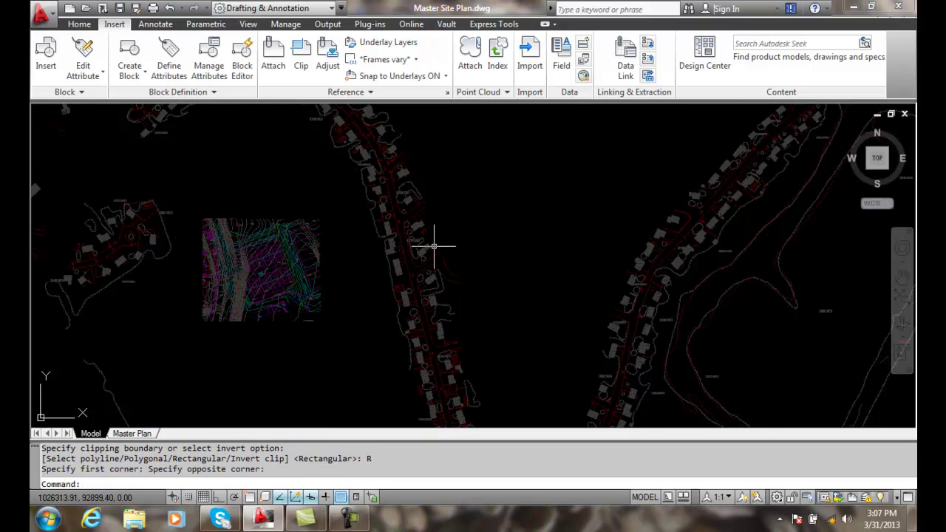
pyautogui.scroll(-2, 427, 242)
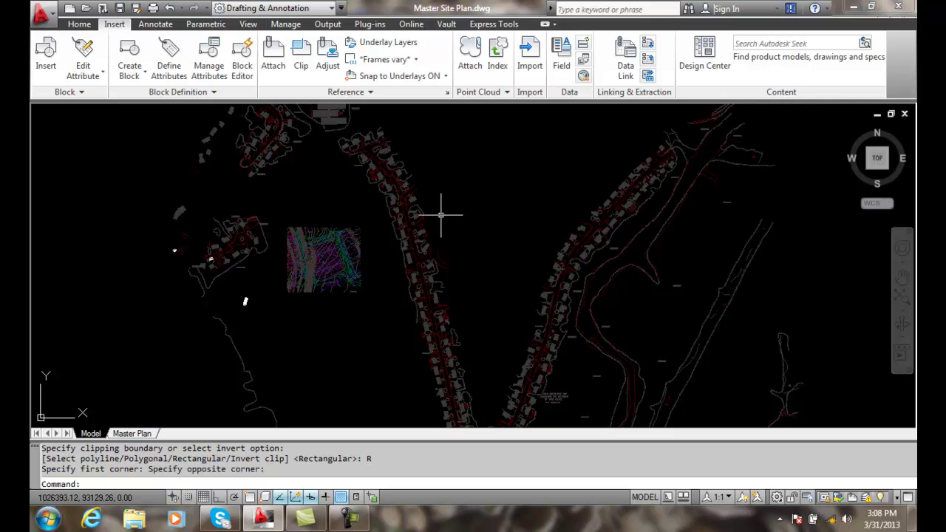
# Step: Clip the site plan xref to a new, larger rectangle surrounding the small clipped patch
pyautogui.click(309, 72)
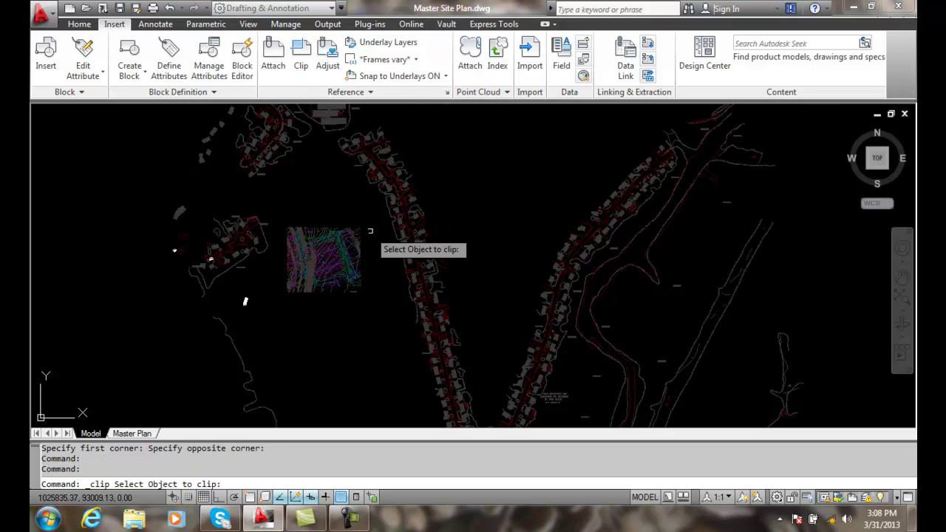
pyautogui.click(389, 206)
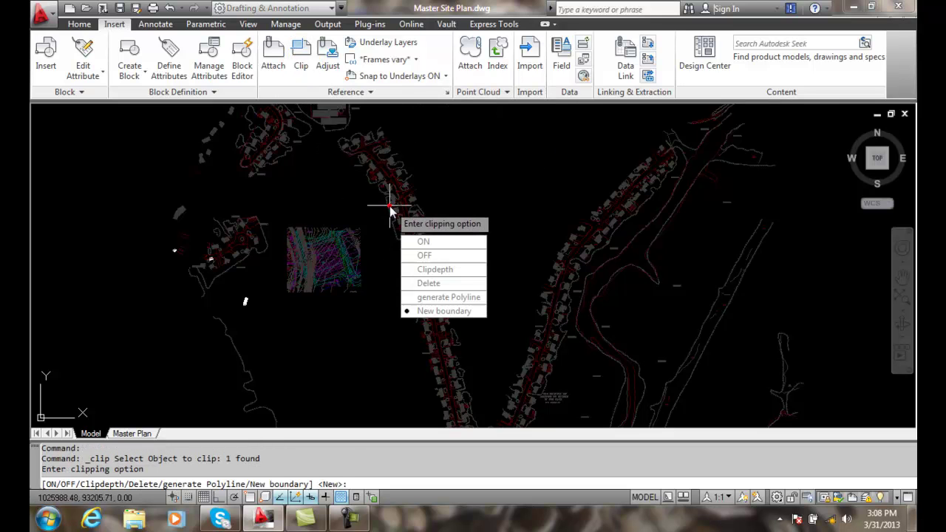
pyautogui.click(446, 310)
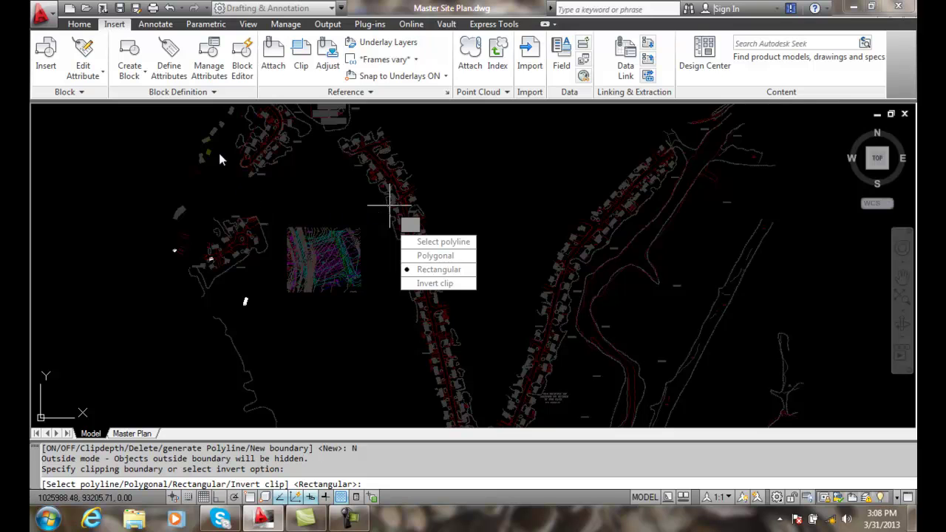
pyautogui.click(436, 269)
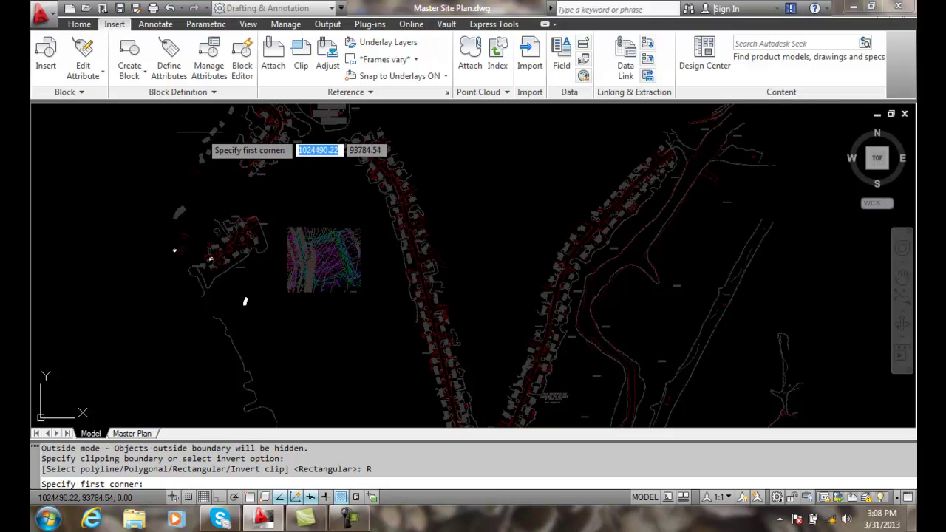
pyautogui.click(189, 140)
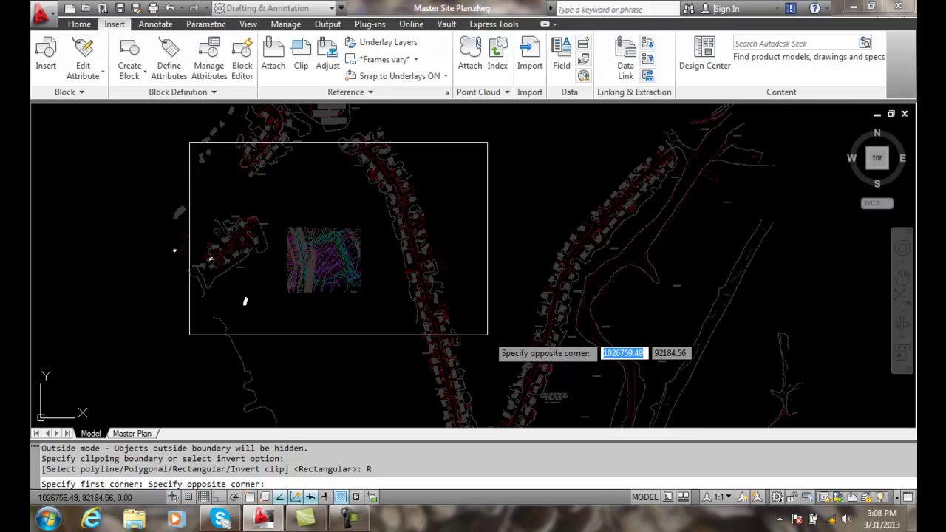
pyautogui.click(487, 336)
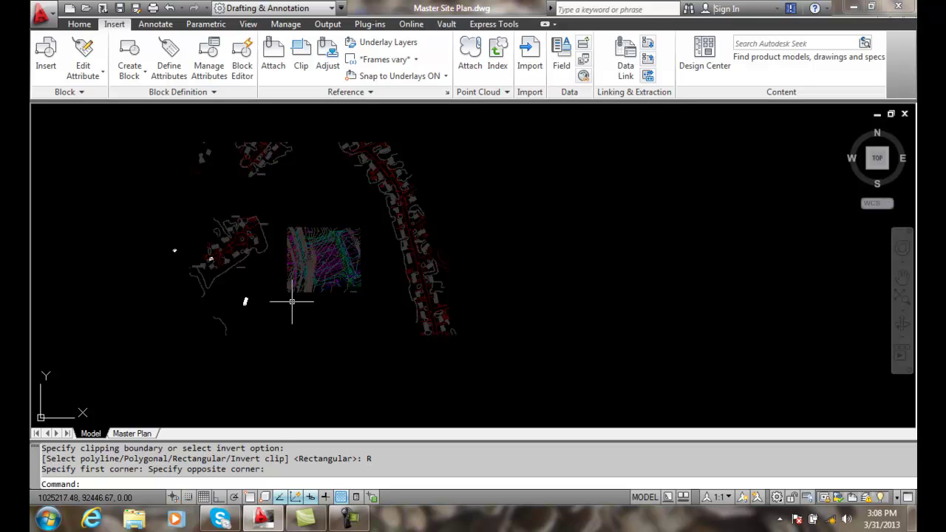
# Step: Set XCLIPFRAME to 1 so the clip boundaries display as frames
pyautogui.click(98, 484)
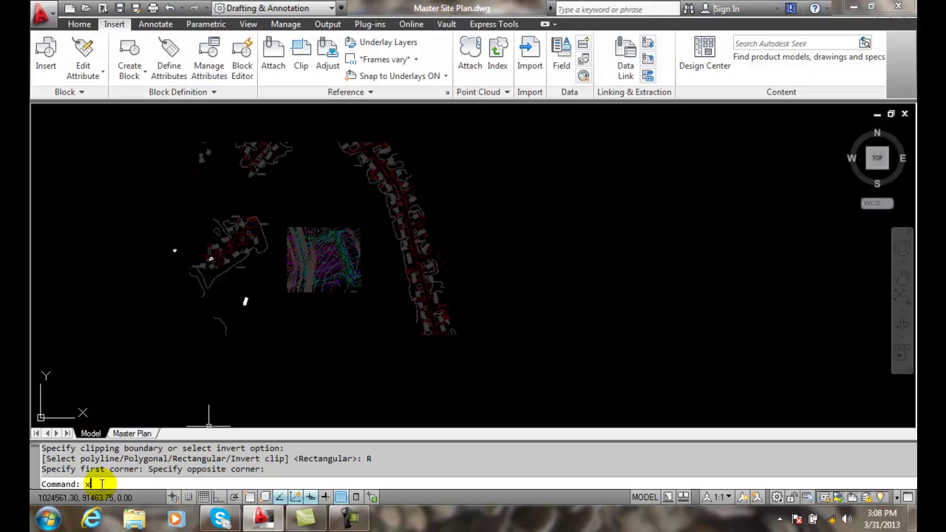
pyautogui.write('XCLIP')
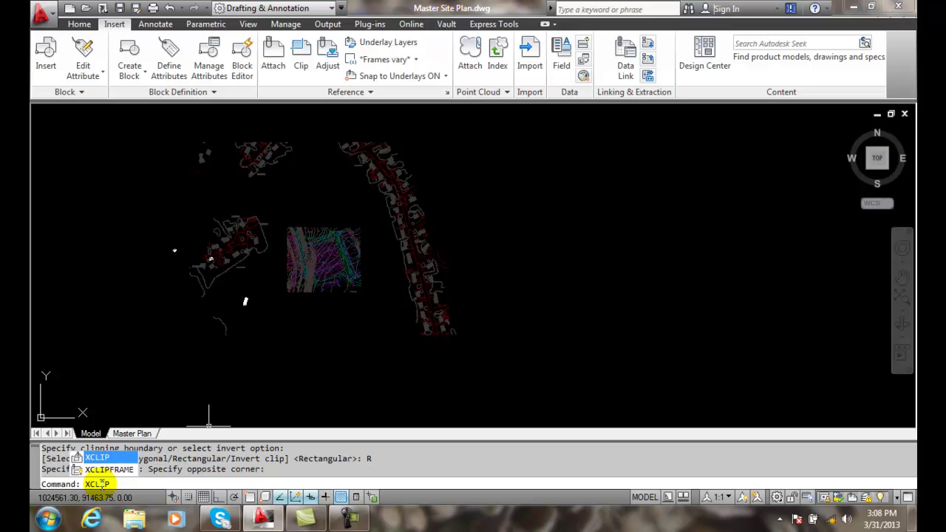
pyautogui.write('FRAME')
pyautogui.press('Return')
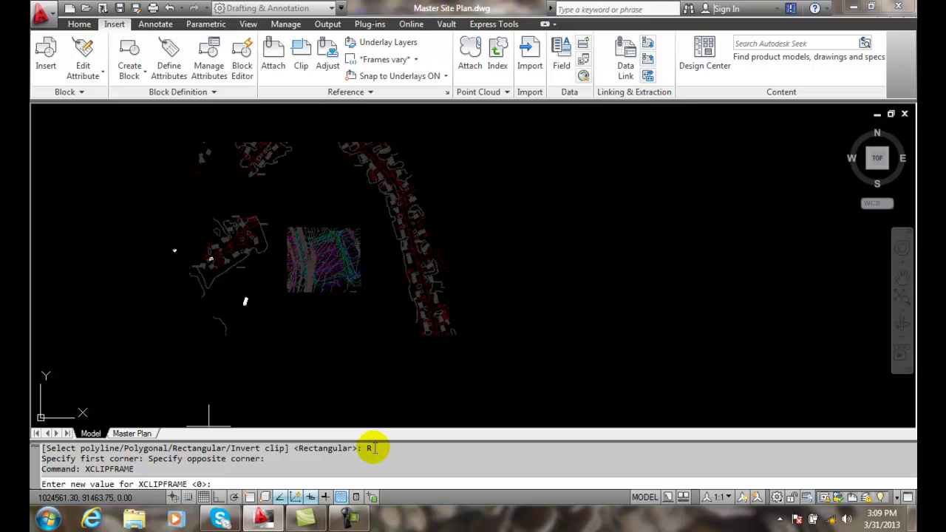
pyautogui.write('1')
pyautogui.press('Return')
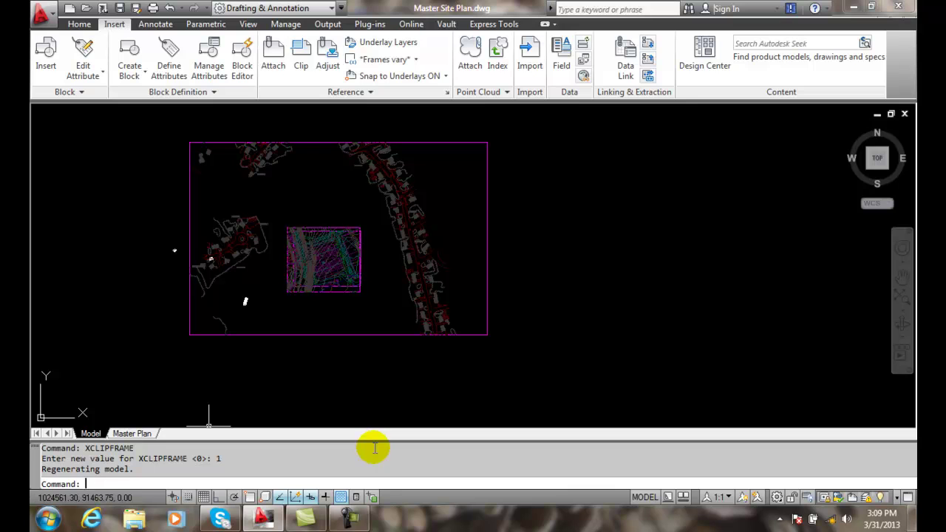
# Step: Drag the large clip frame's lower corner grips to move its right edge well left and its left edge slightly right
pyautogui.click(321, 335)
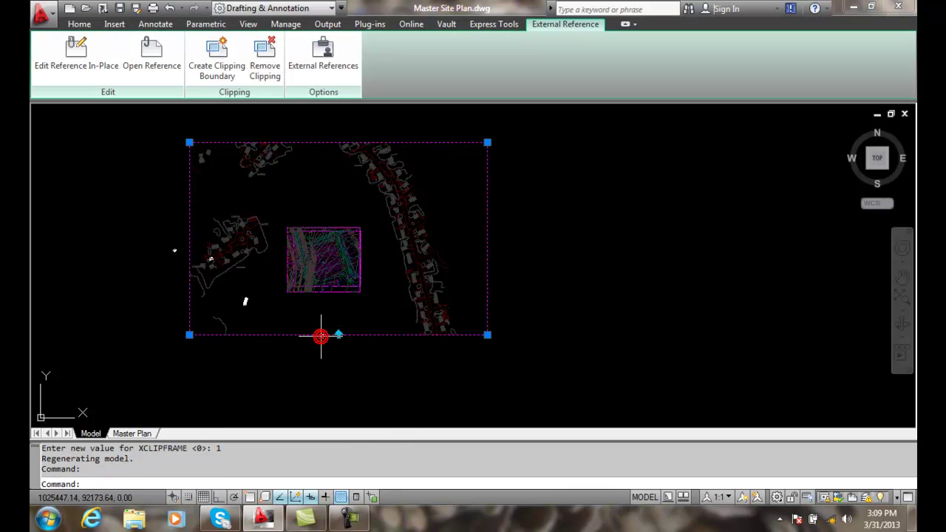
pyautogui.click(487, 335)
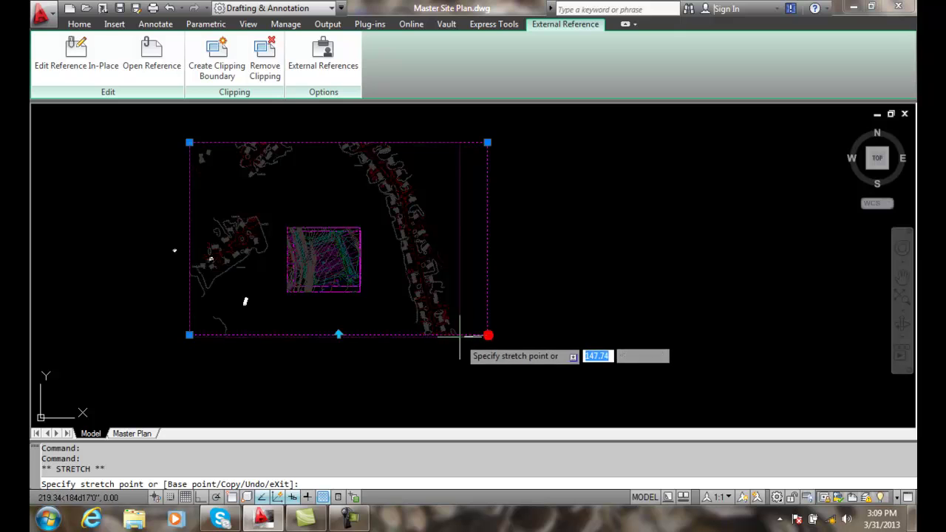
pyautogui.click(438, 332)
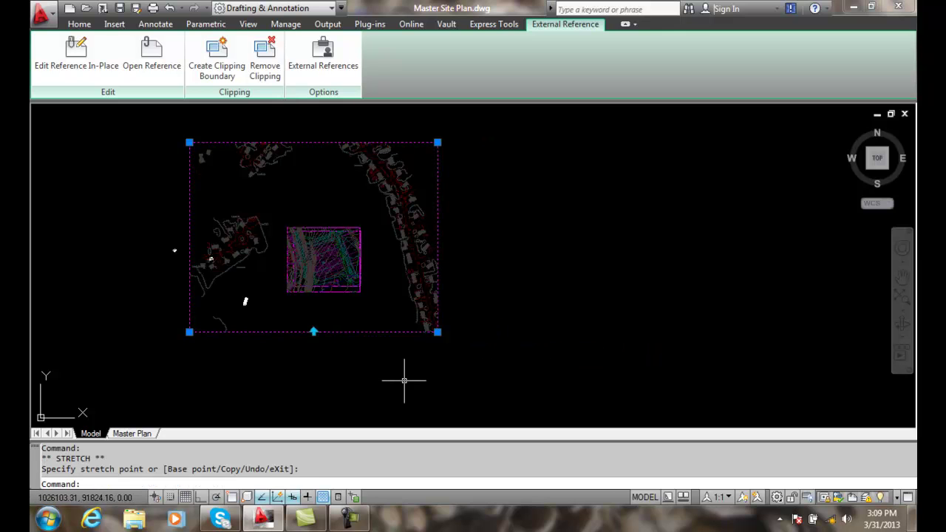
pyautogui.click(189, 332)
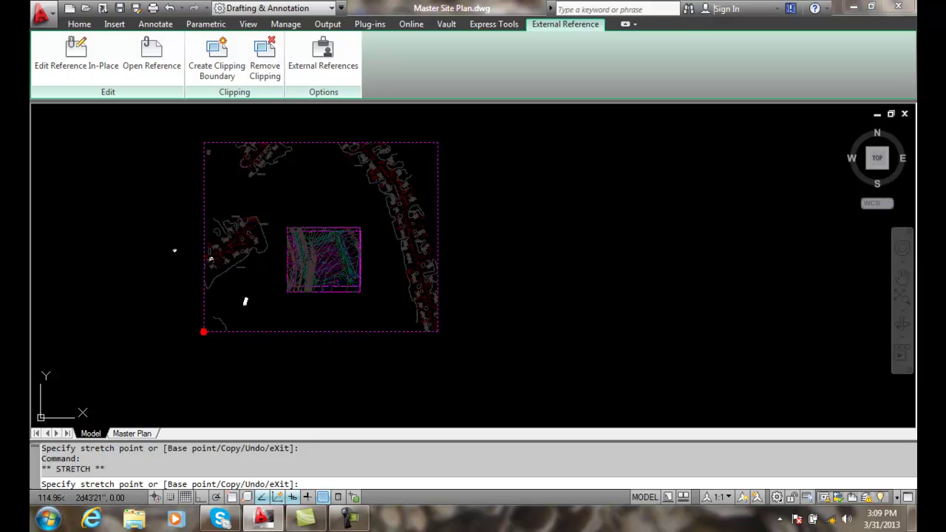
pyautogui.click(204, 331)
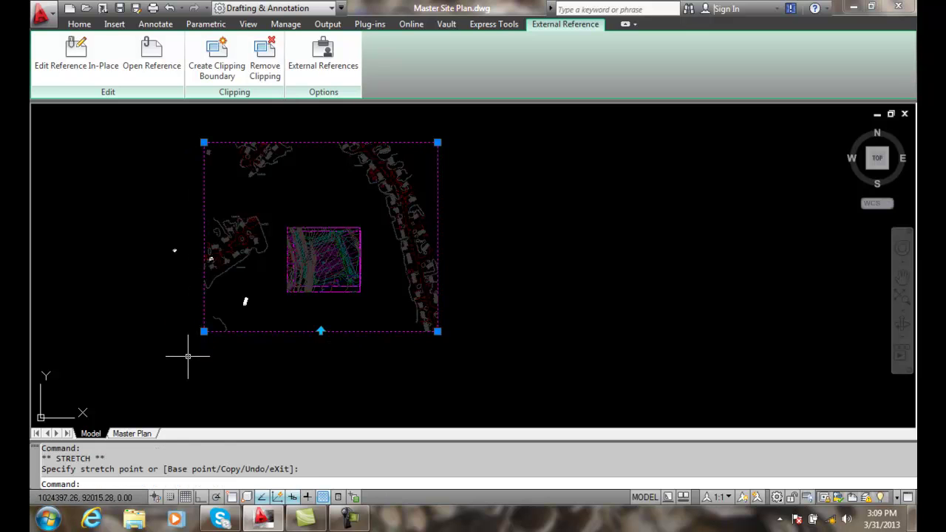
pyautogui.press('Escape')
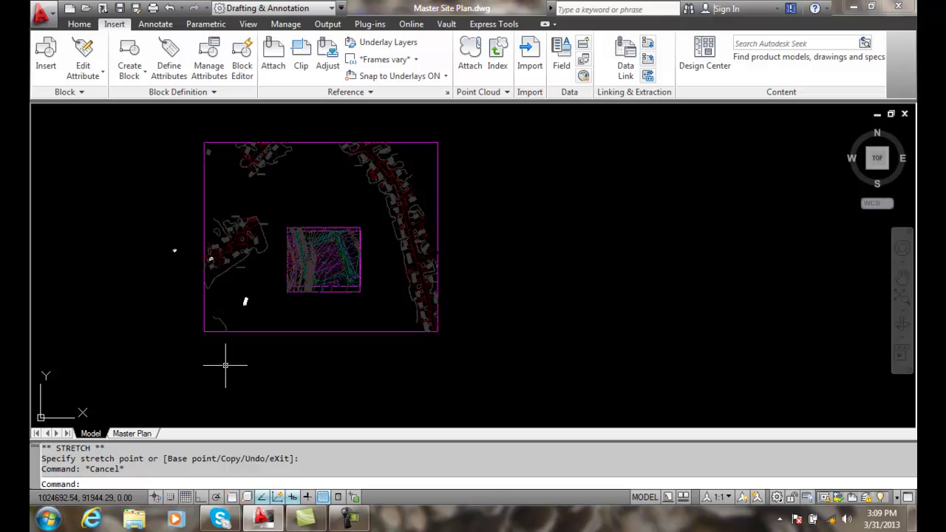